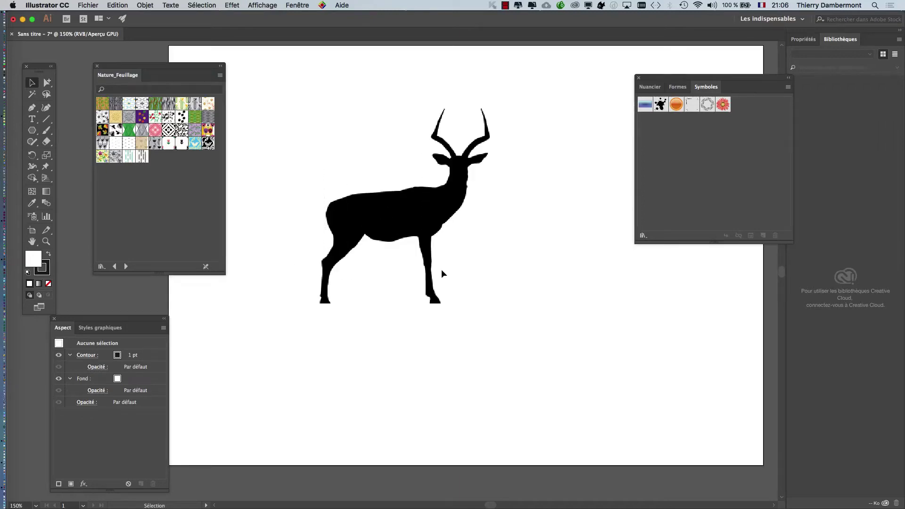
Zoom out, select the linked antelope image, and bring up the Fenêtre panel list.
scroll(398, 268, "down", 2)
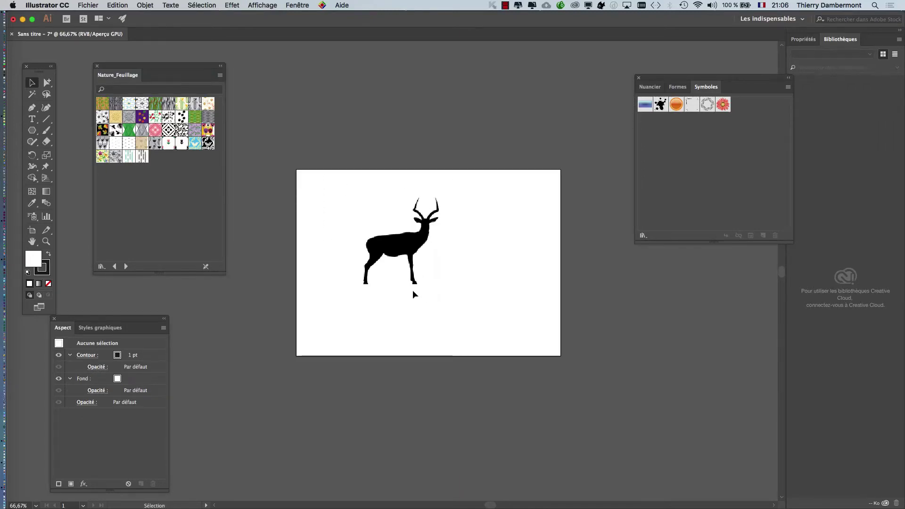
left_click(414, 292)
left_click(316, 46)
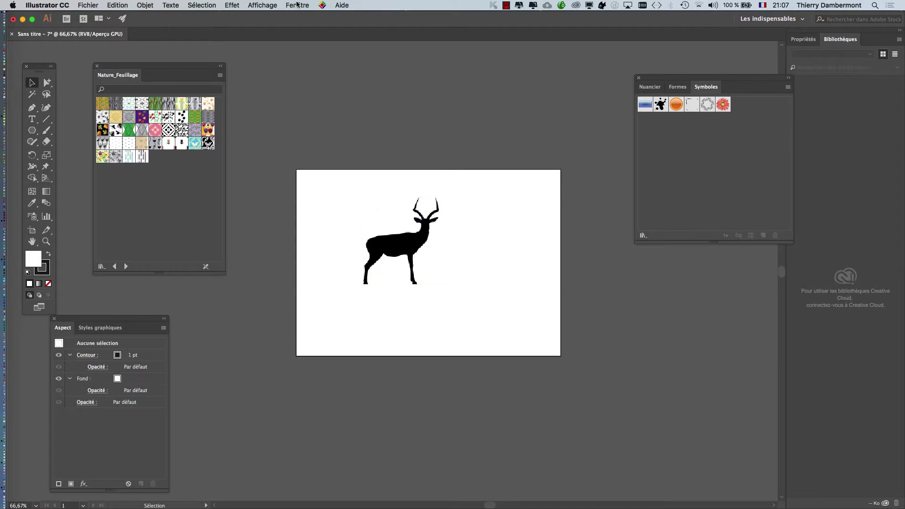
left_click(433, 266)
left_click(301, 4)
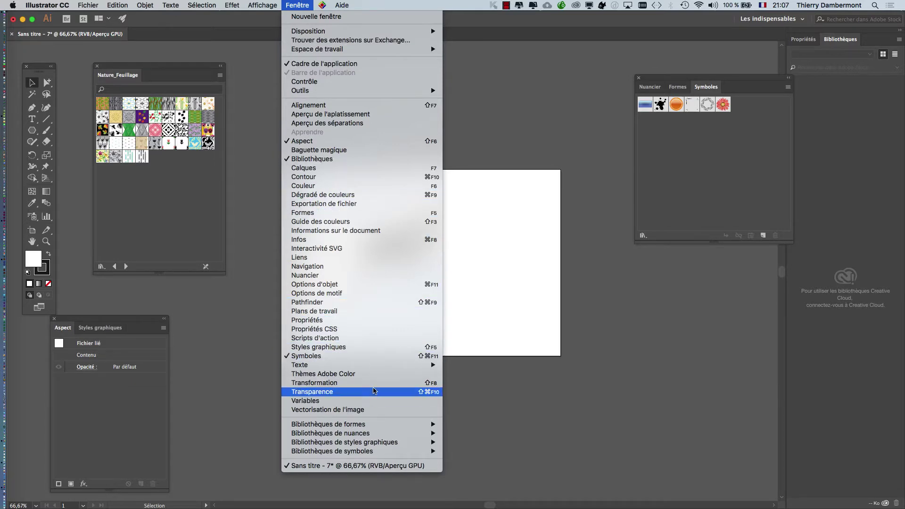
Show the Vectorisation de l'image panel and preview a black-and-white trace despite the large-image warning.
left_click(386, 410)
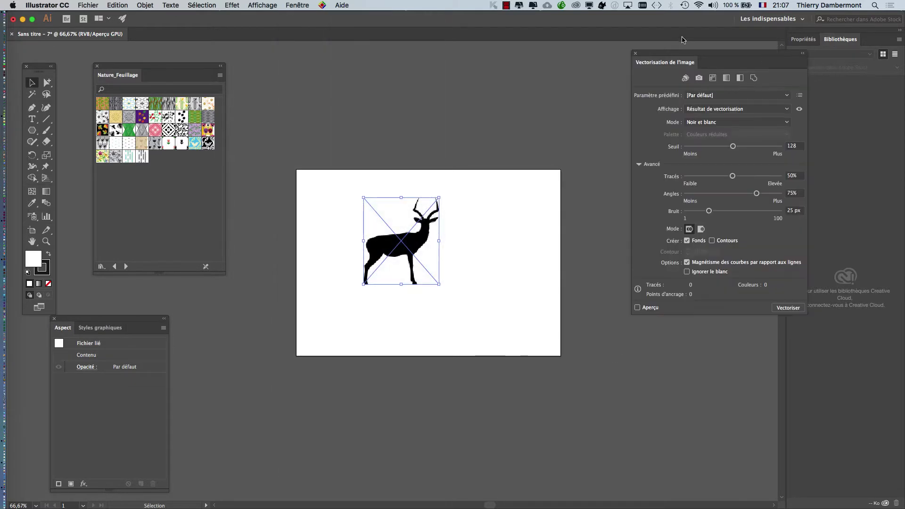
left_click_drag(678, 56, 518, 103)
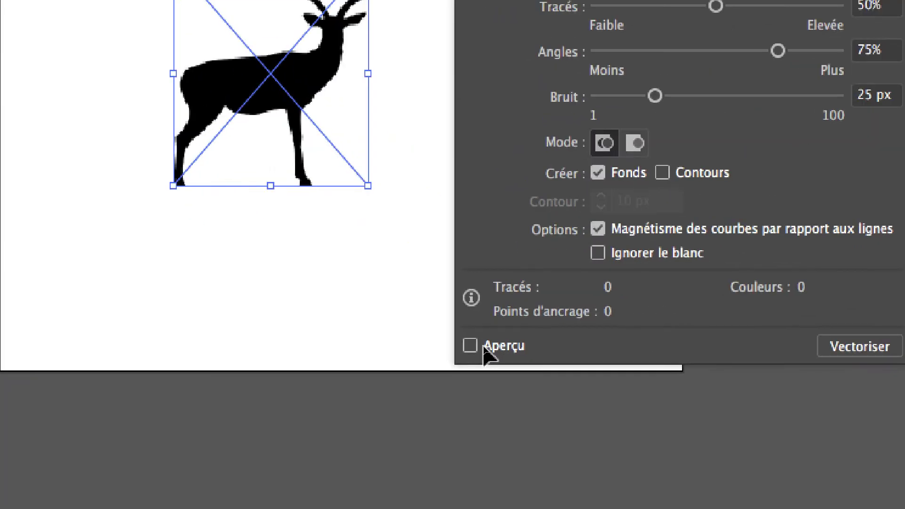
left_click(484, 349)
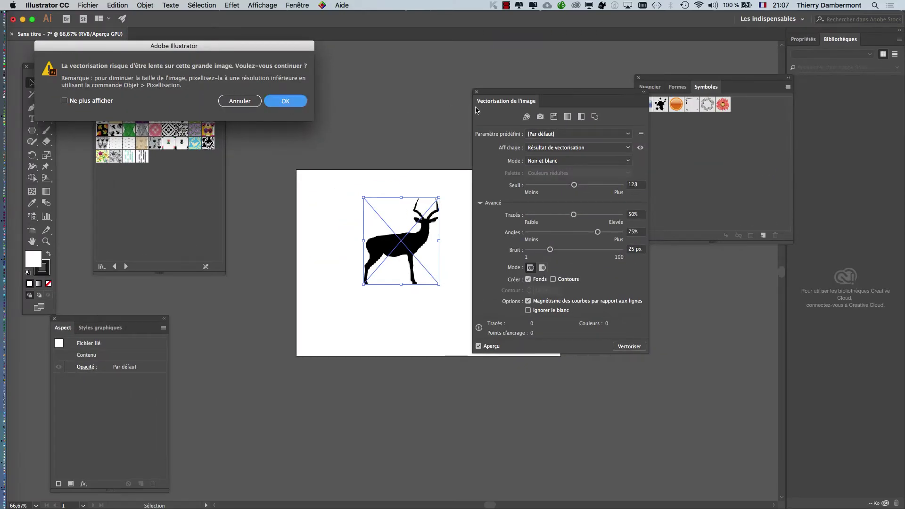
key("Return")
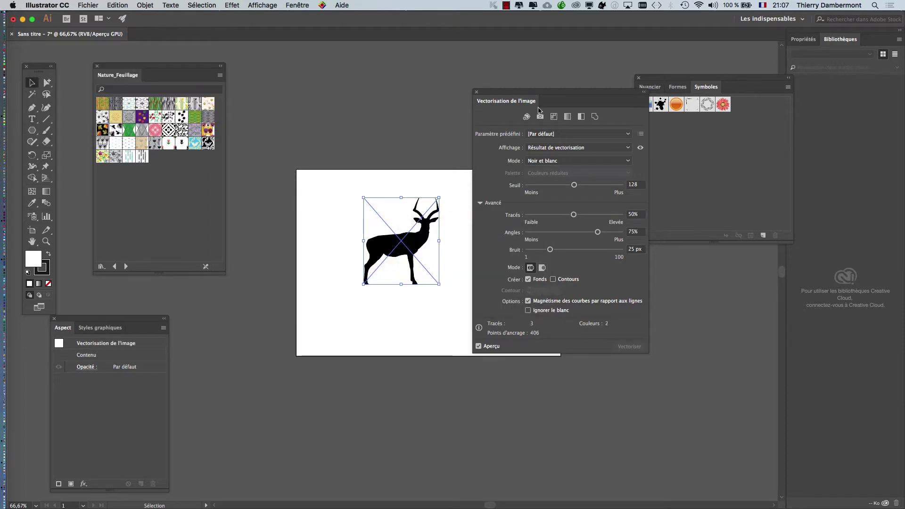
Move the tracing panel aside and zoom in on the antelope.
left_click_drag(525, 98, 592, 126)
scroll(428, 194, "up", 2)
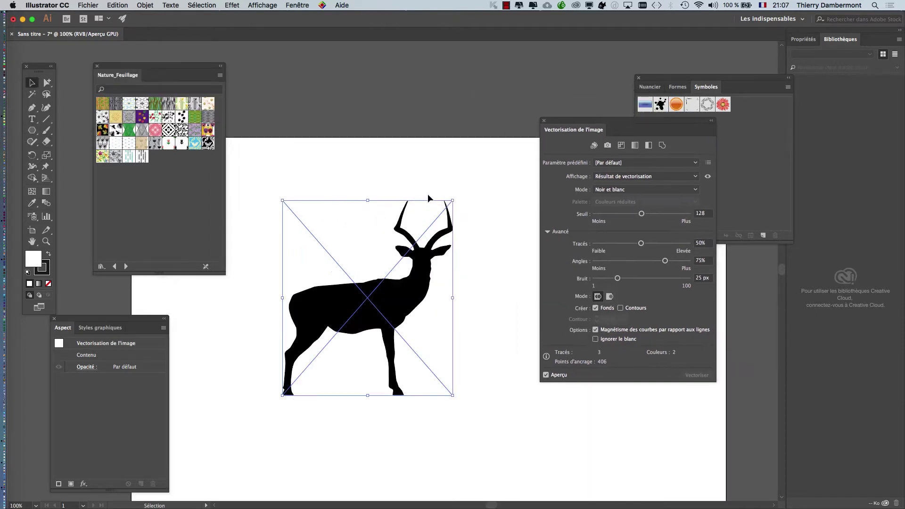
scroll(428, 202, "up", 1)
scroll(412, 224, "up", 1)
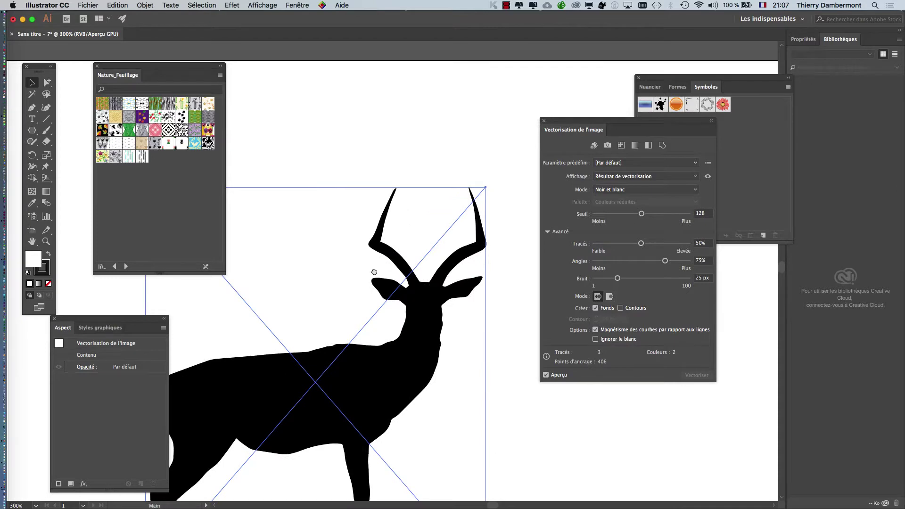
left_click_drag(371, 261, 407, 171)
Push the Nature_Feuillage panel aside, refit the view, and close the Symboles/Nuancier group.
left_click_drag(186, 69, 24, 87)
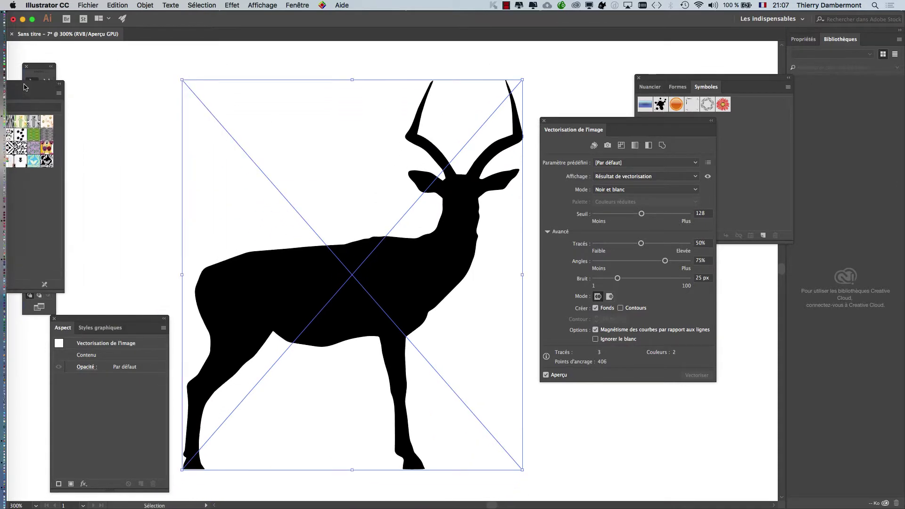
scroll(457, 206, "up", 2)
scroll(456, 206, "up", 1)
scroll(457, 205, "down", 1)
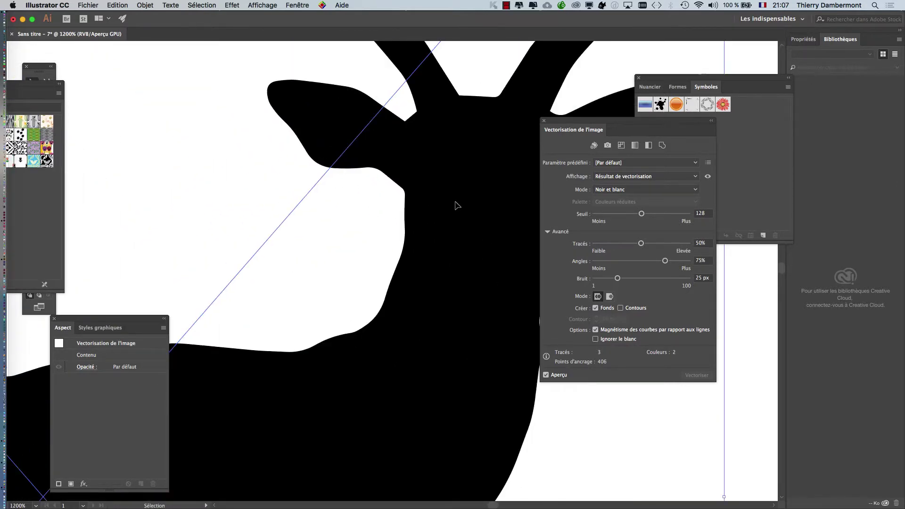
scroll(456, 205, "down", 1)
scroll(456, 206, "down", 2)
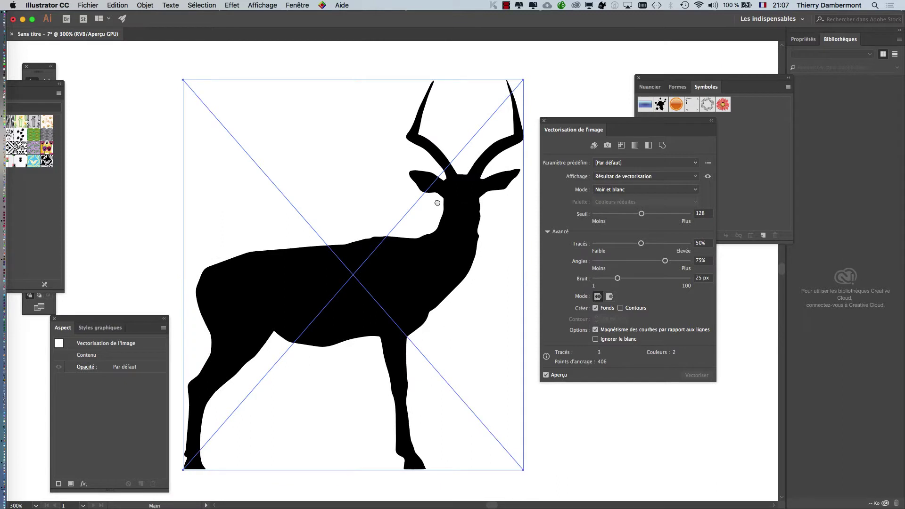
left_click_drag(437, 203, 422, 182)
left_click(713, 242)
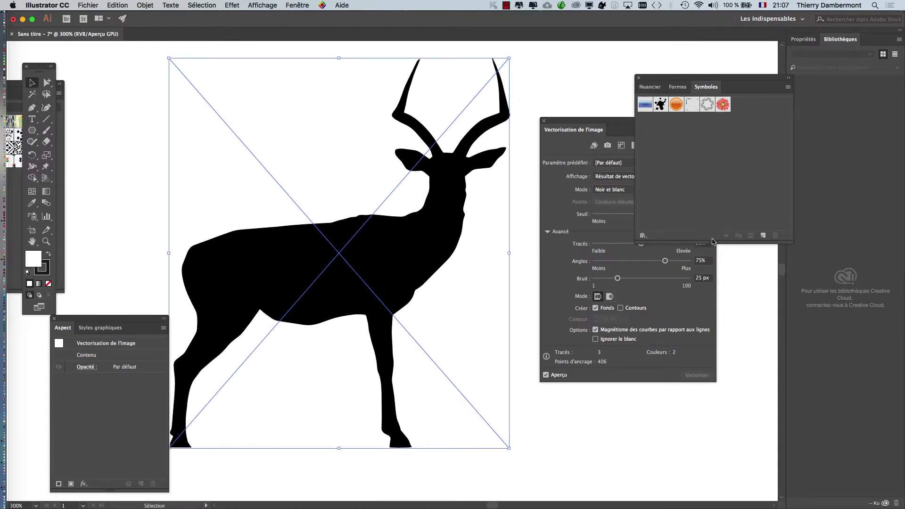
left_click(639, 79)
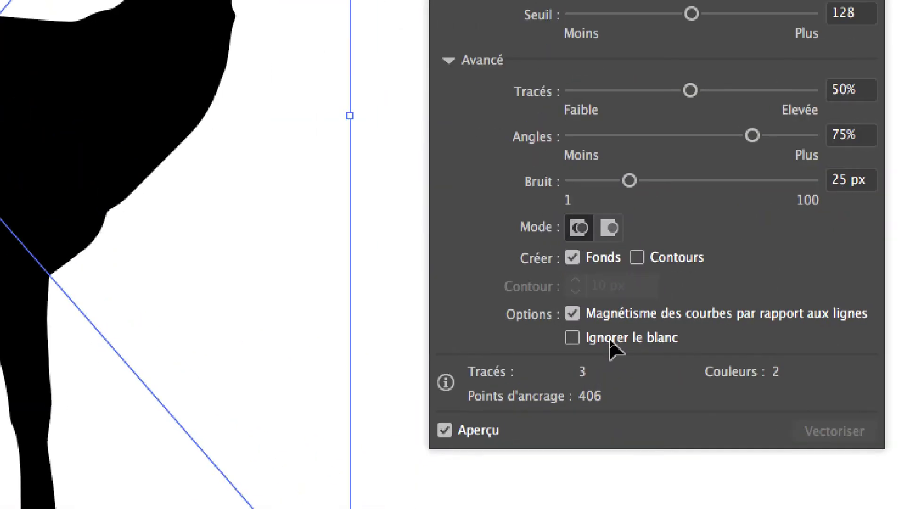
Turn on Ignorer le blanc, reducing the trace to one black path of 201 anchors.
left_click(611, 341)
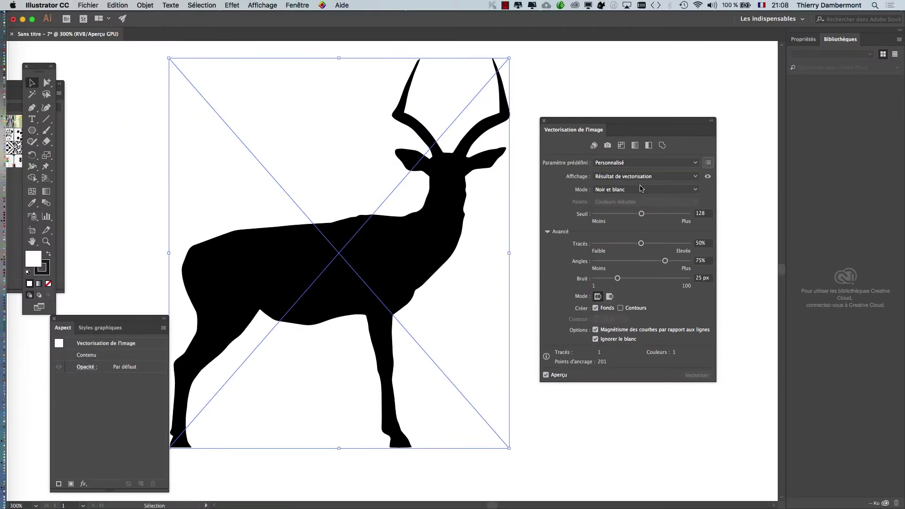
Set the trace's Tracés to 1%, Angles to 93% and Bruit to 98 px.
left_click_drag(593, 125, 590, 103)
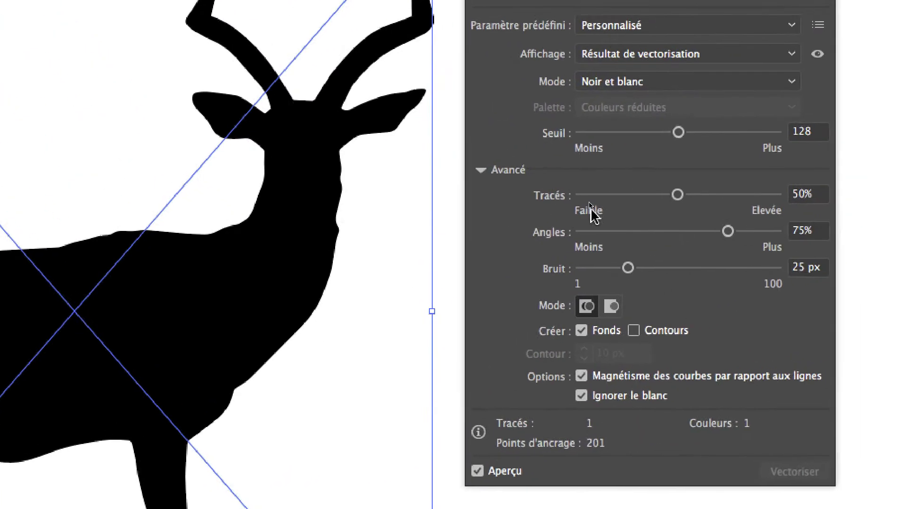
mouse_move(663, 206)
left_mouse_down()
mouse_move(591, 207)
mouse_move(698, 207)
left_mouse_up()
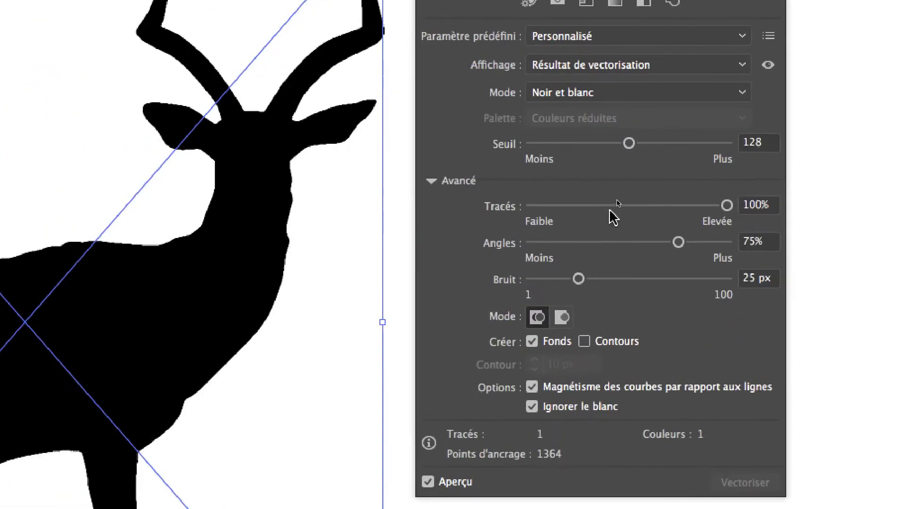
left_click_drag(609, 208, 585, 208)
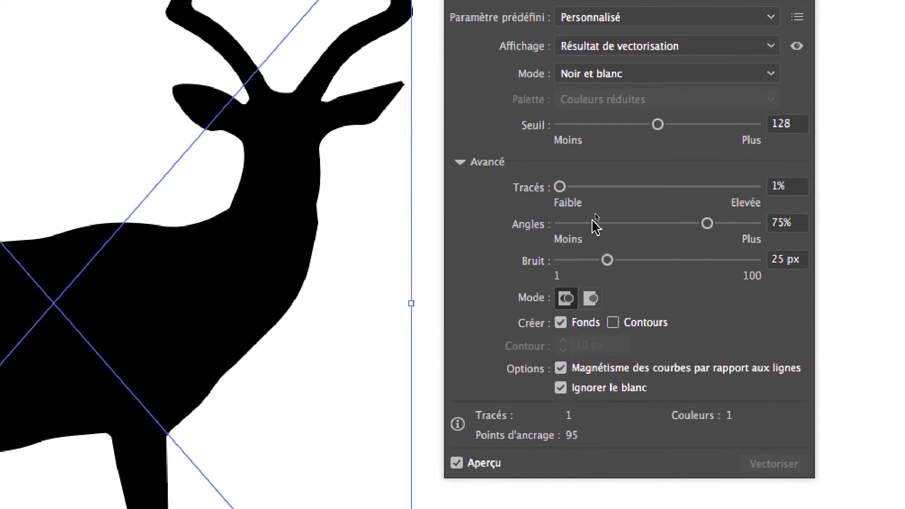
mouse_move(595, 224)
left_mouse_down()
mouse_move(562, 224)
mouse_move(783, 226)
left_mouse_up()
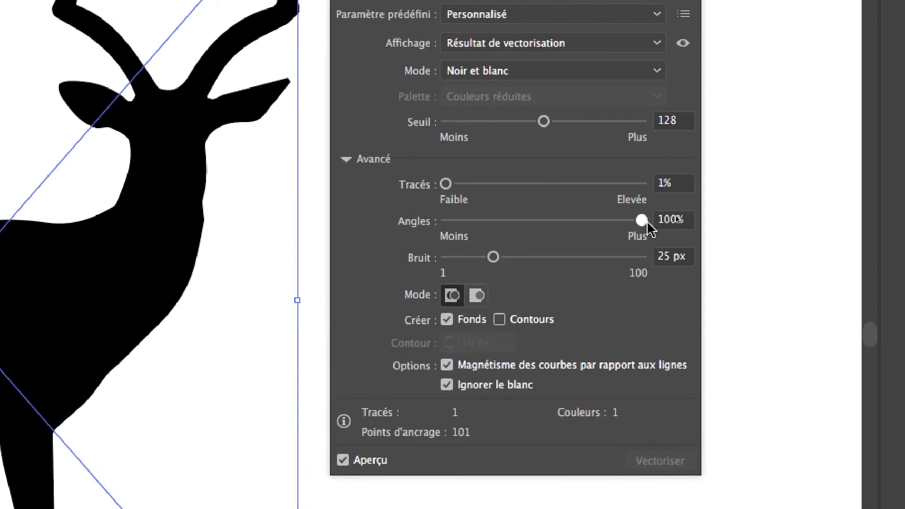
mouse_move(643, 220)
left_mouse_down()
mouse_move(568, 218)
mouse_move(627, 227)
left_mouse_up()
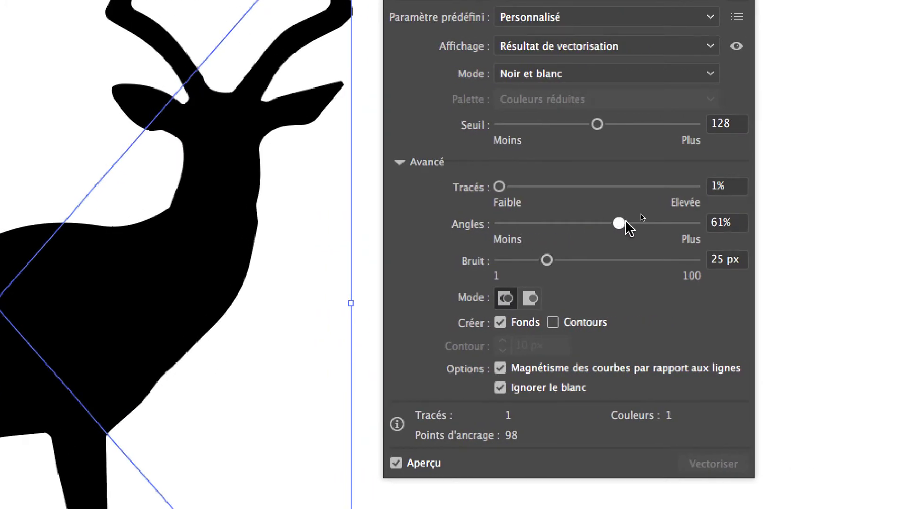
left_click_drag(626, 221, 682, 223)
left_click(637, 234)
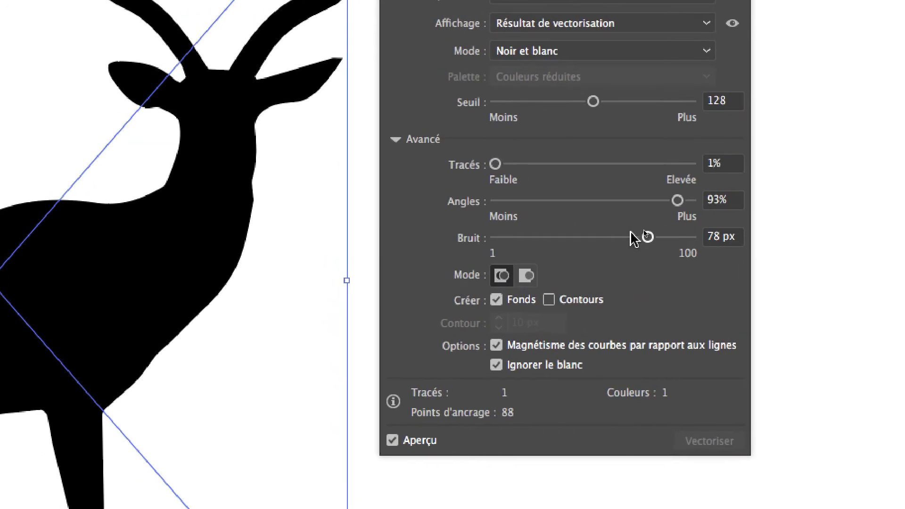
left_click_drag(638, 235, 658, 235)
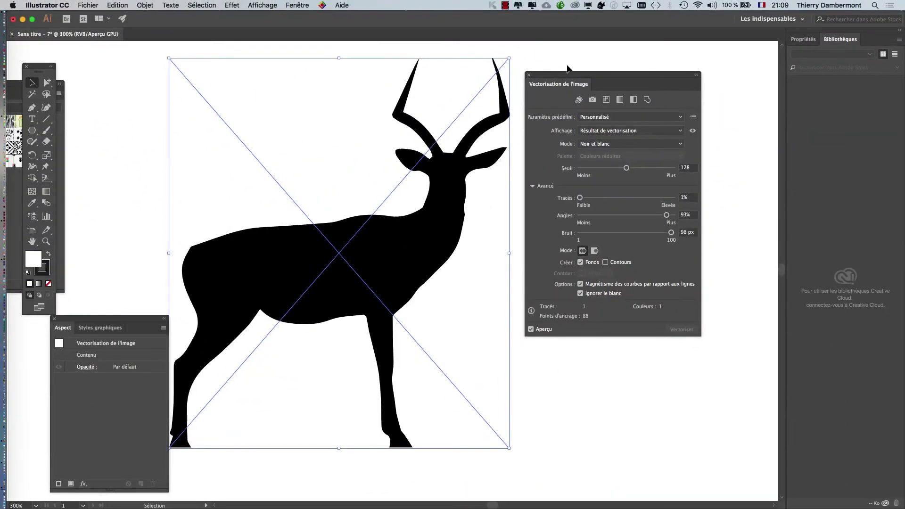
Compare the trace with the source image, move the panel off the antelope, and show the Objet menu.
left_click_drag(566, 75, 638, 75)
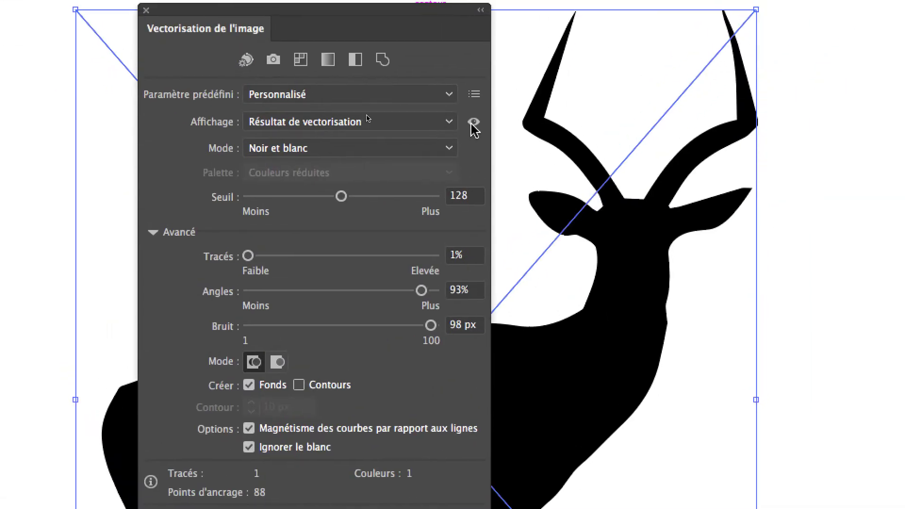
left_click(472, 122)
left_click(472, 123)
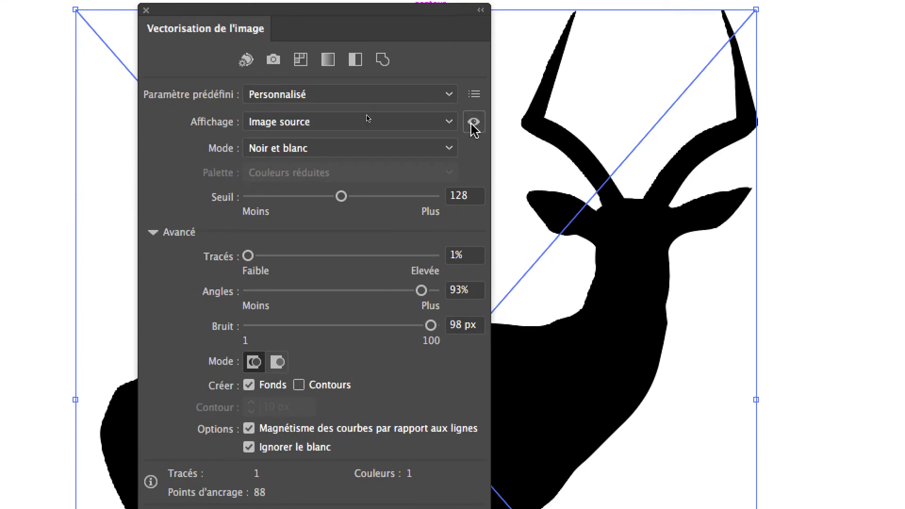
left_click(473, 122)
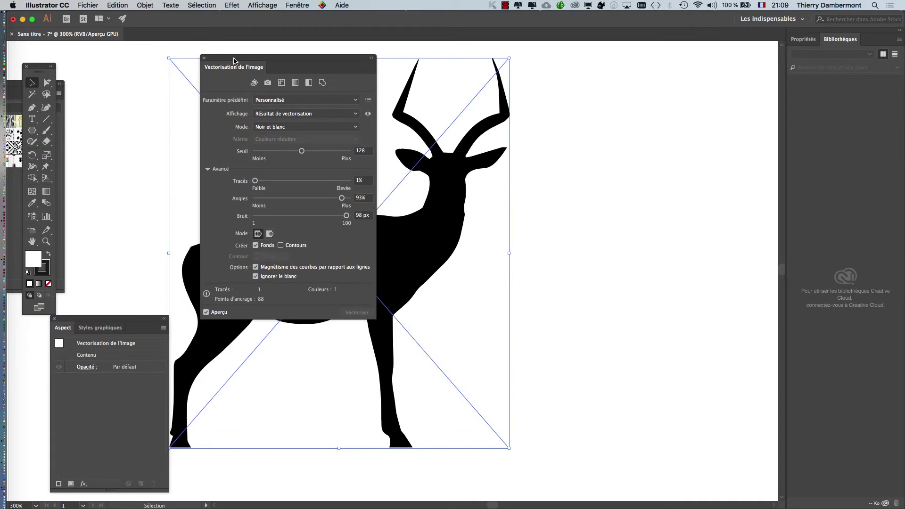
left_click_drag(234, 60, 666, 115)
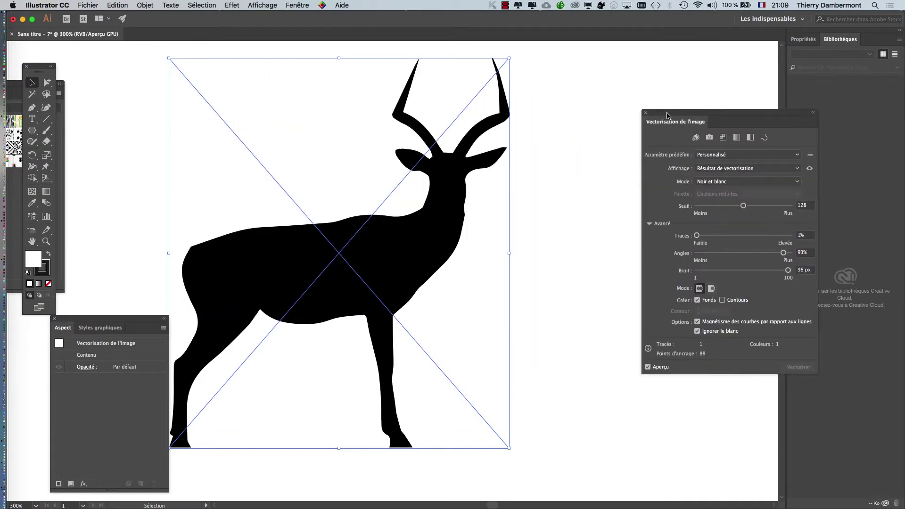
left_click(142, 5)
mouse_move(99, 236)
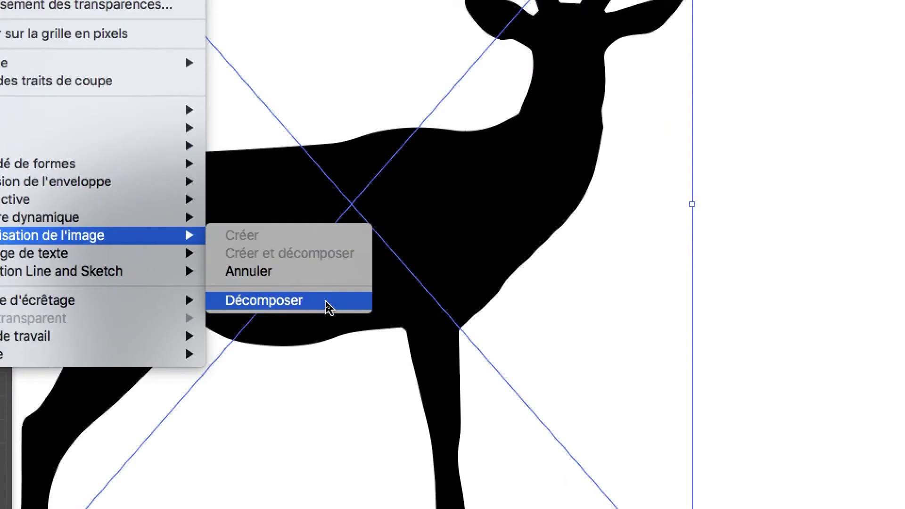
Expand the trace with Décomposer, zoom out to 200% and deselect the silhouette.
left_click(329, 306)
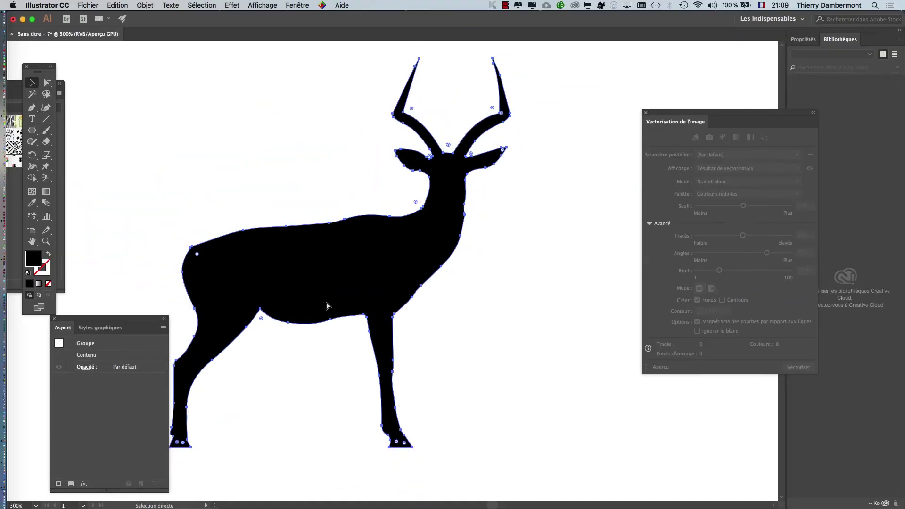
scroll(331, 304, "down", 1)
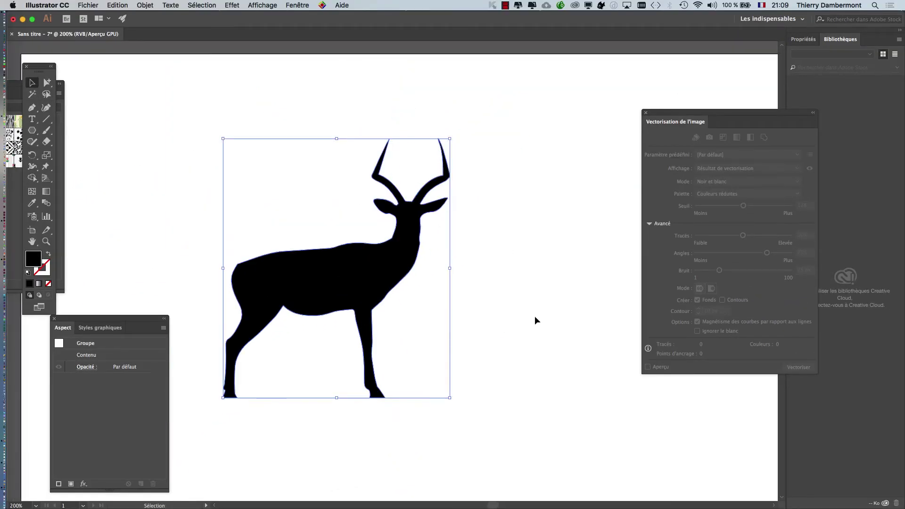
scroll(514, 274, "down", 2)
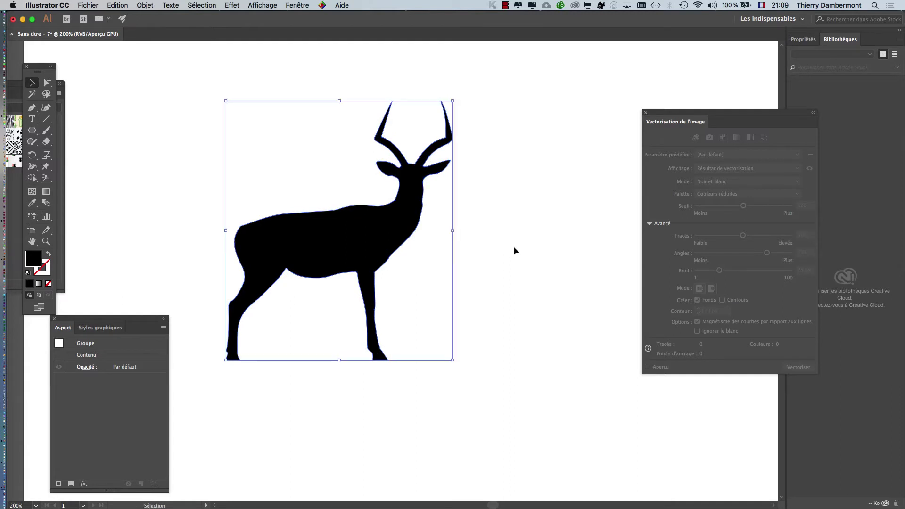
left_click(182, 76)
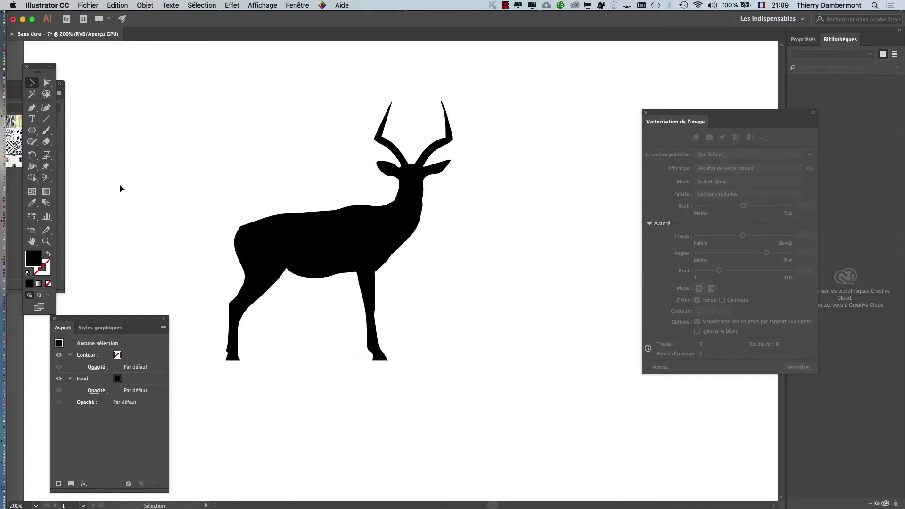
Reselect the antelope, show the Nuancier panel, and load the Dégradés > Feuillage library.
left_click(334, 229)
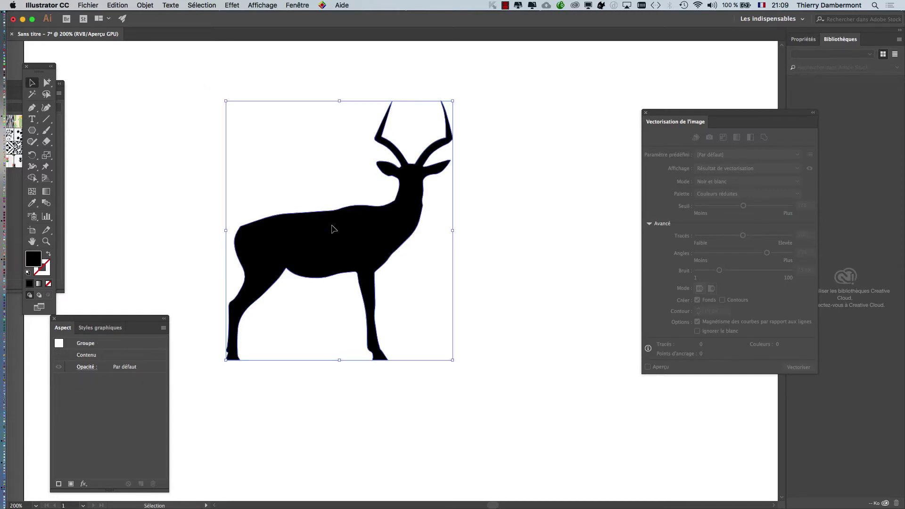
left_click(297, 5)
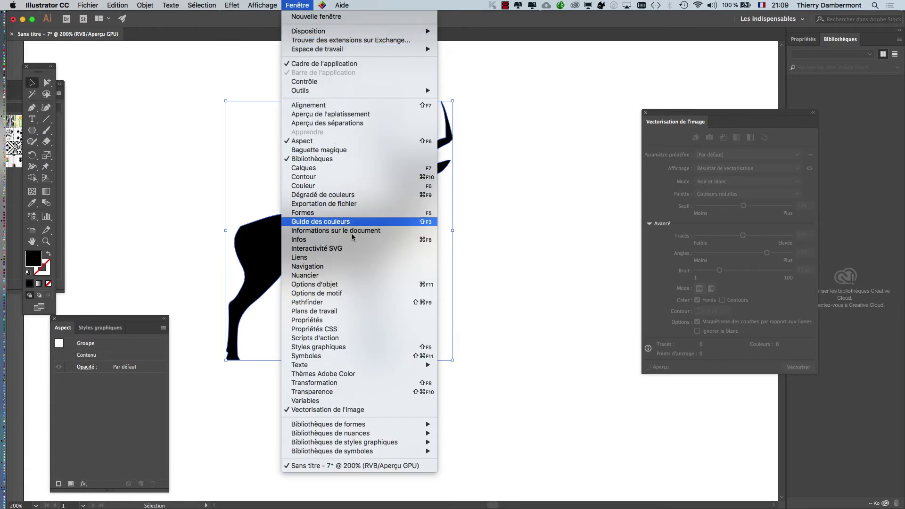
left_click(360, 274)
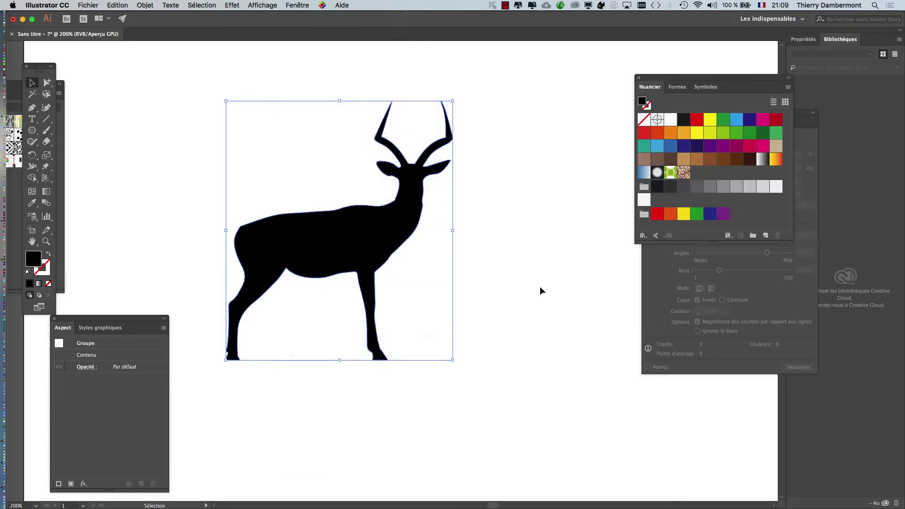
left_click_drag(681, 82, 564, 64)
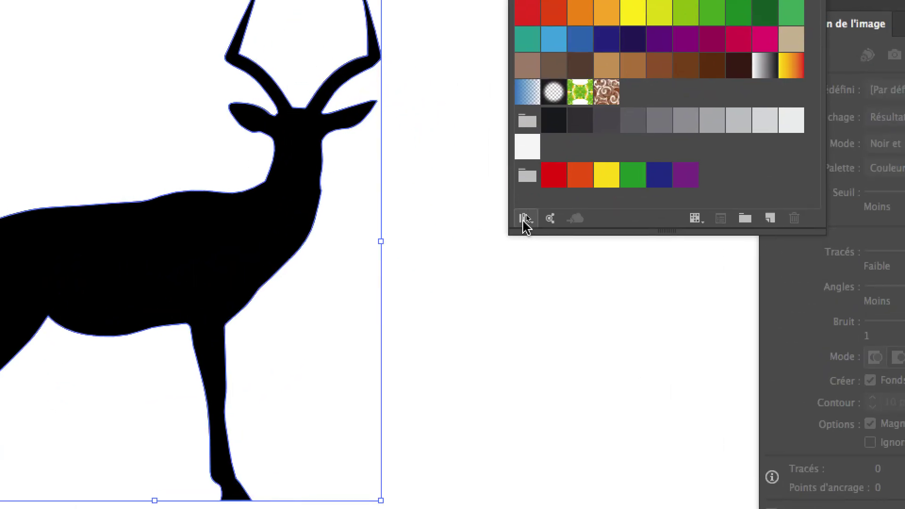
left_click(524, 218)
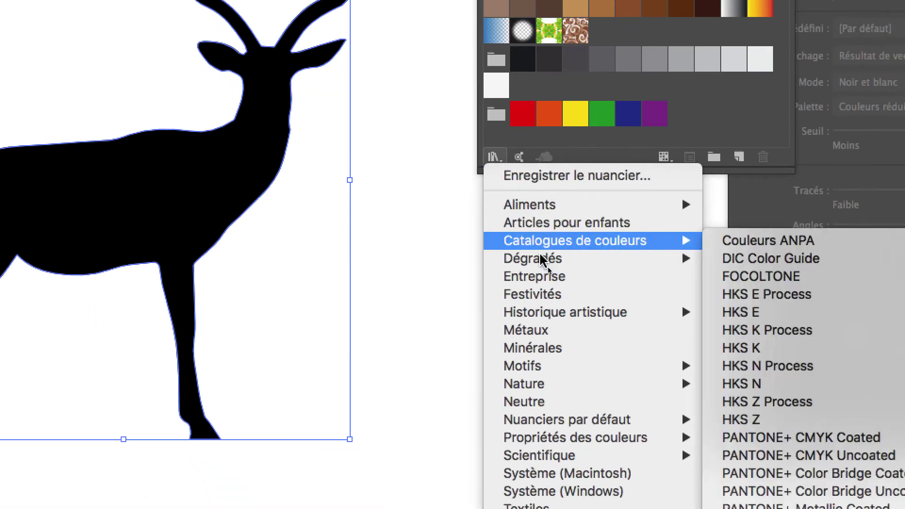
mouse_move(391, 200)
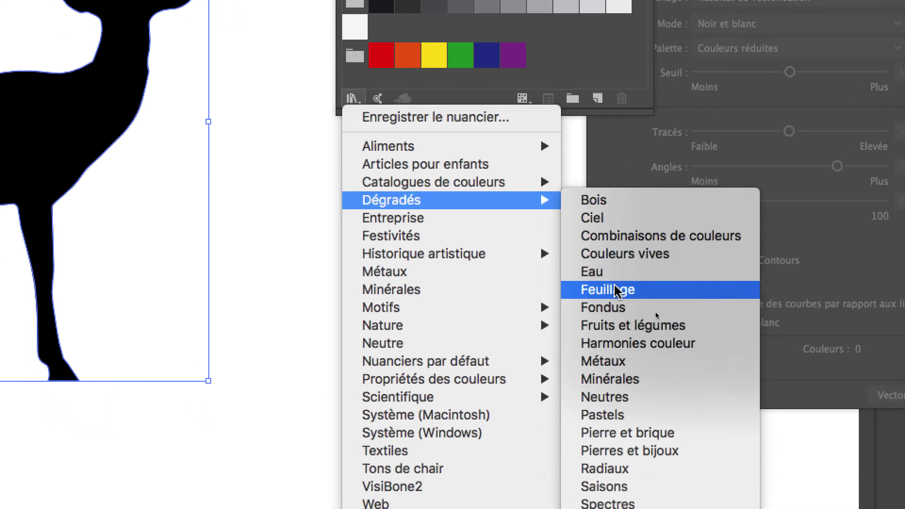
left_click(614, 288)
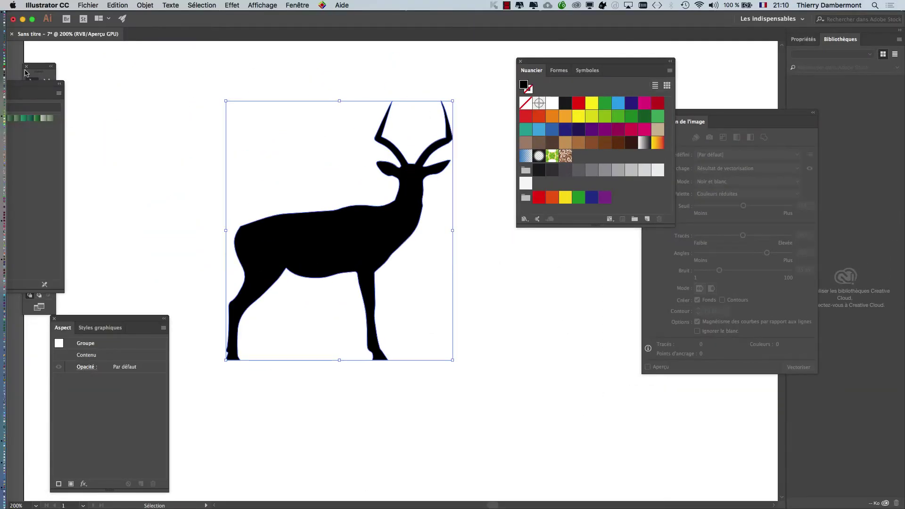
Reposition the Feuillage library and display its swatches as larger thumbnails.
left_click_drag(35, 89, 193, 69)
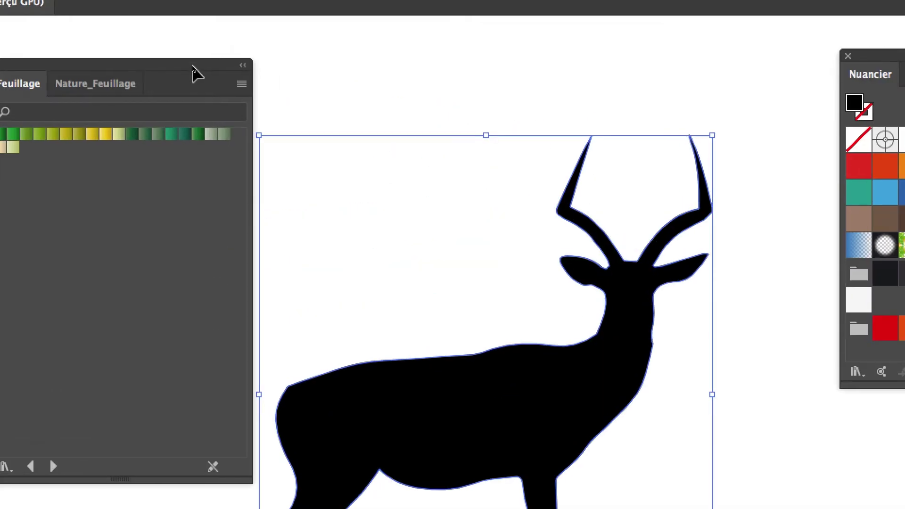
left_click(222, 77)
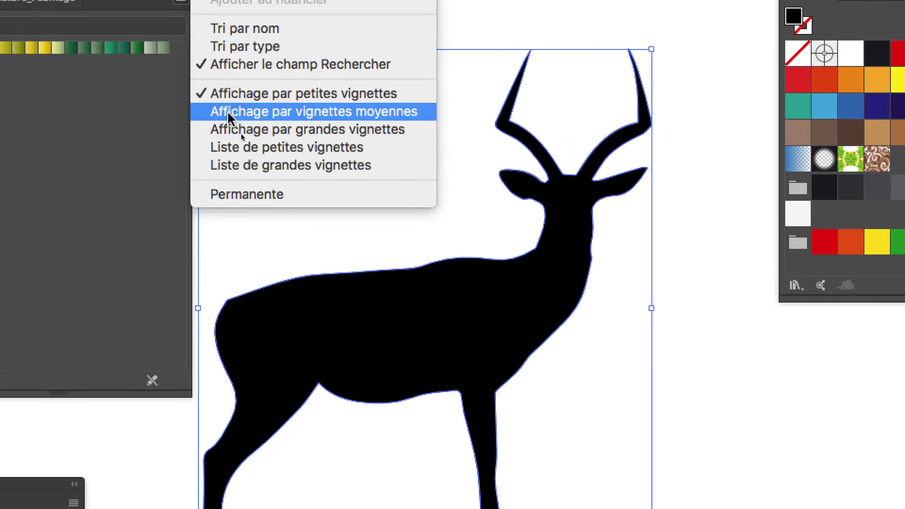
left_click(231, 114)
Try several foliage gradients on the antelope, settling on the pale grey-green one.
left_click(99, 69)
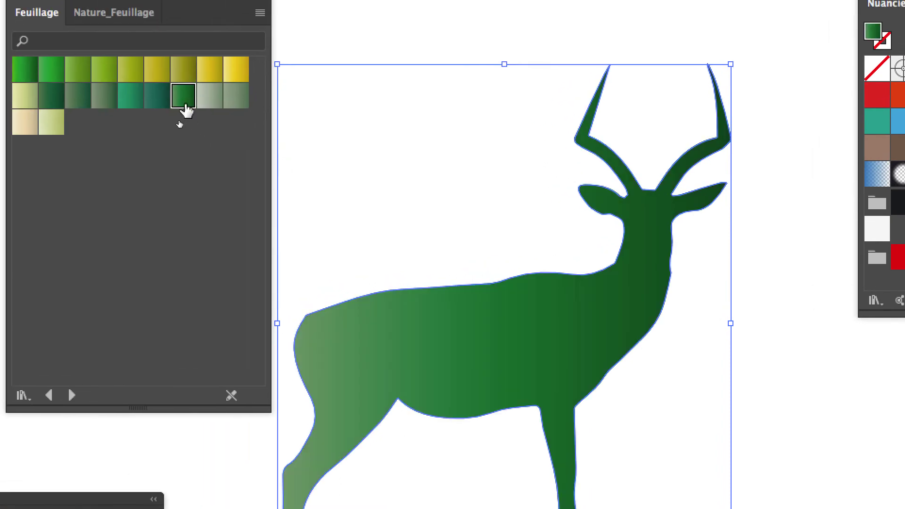
left_click(166, 104)
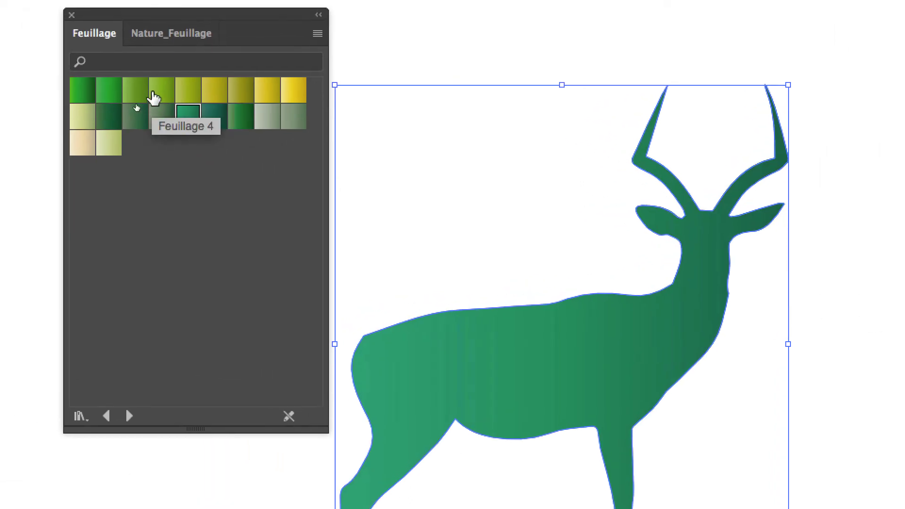
left_click(127, 76)
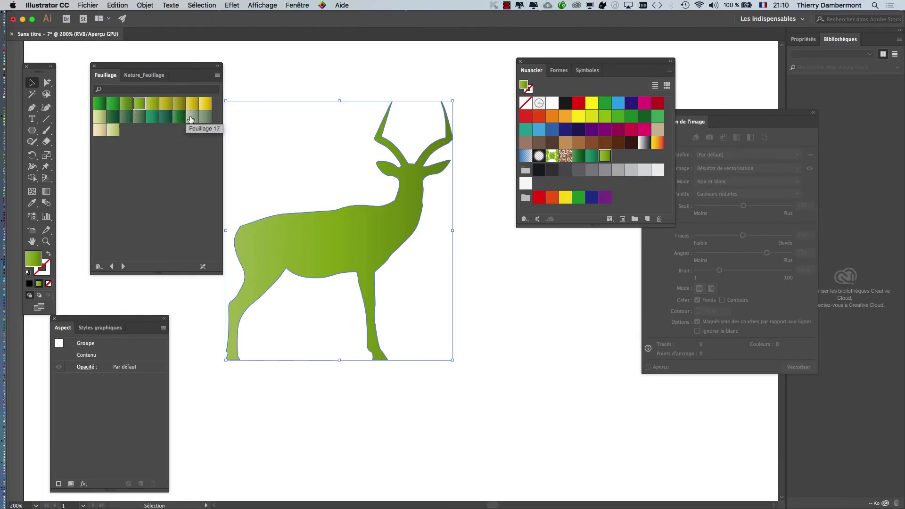
left_click(189, 120)
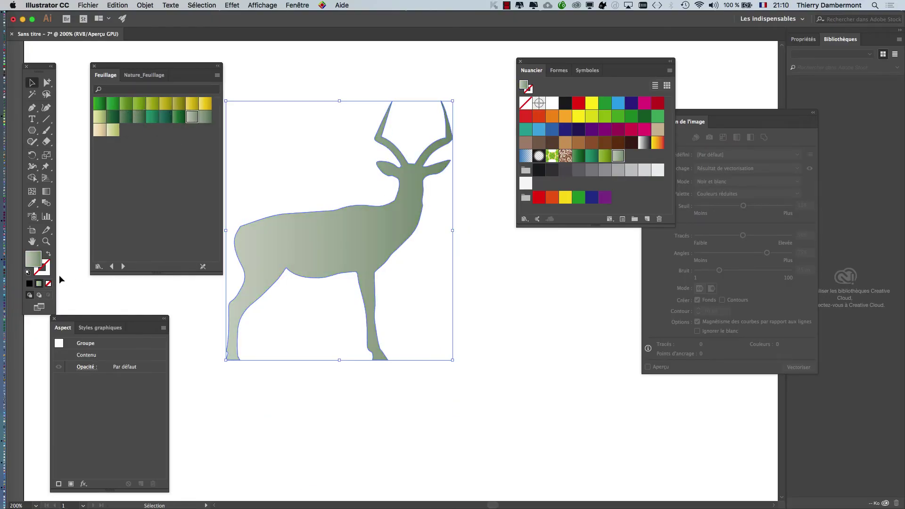
Give the antelope a dark blue (2A2B85) stroke and move the Feuillage panel aside.
key("a")
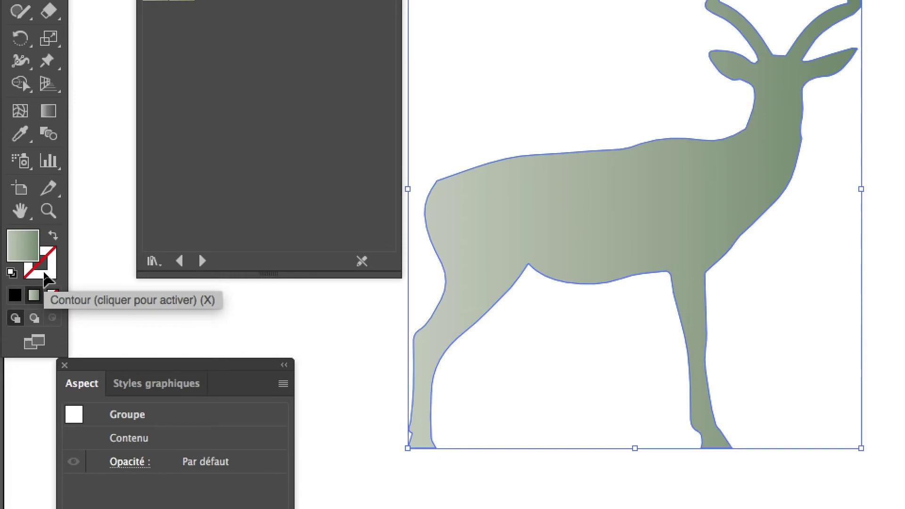
left_click(45, 276)
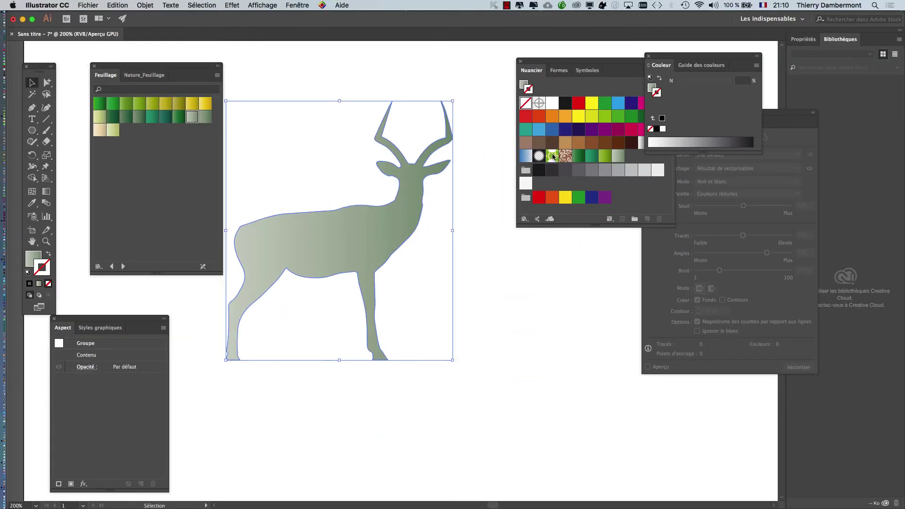
left_click(569, 132)
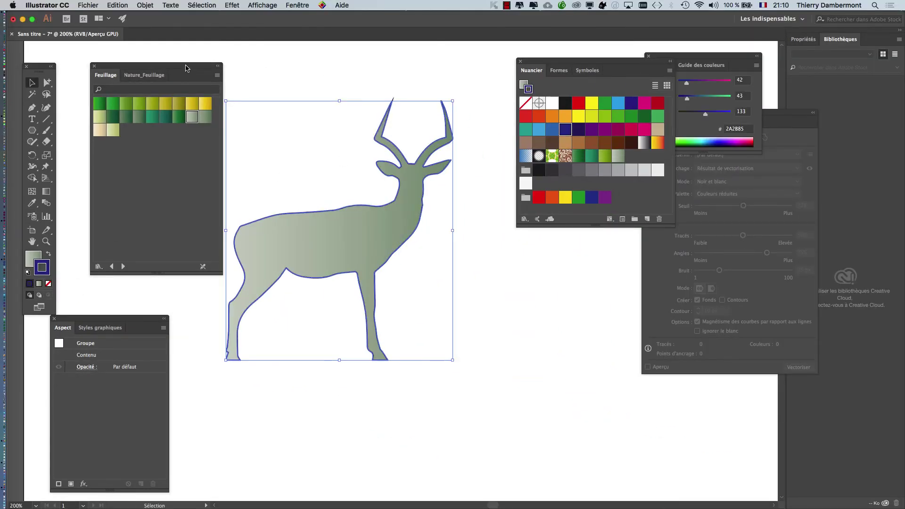
left_click_drag(187, 68, 140, 65)
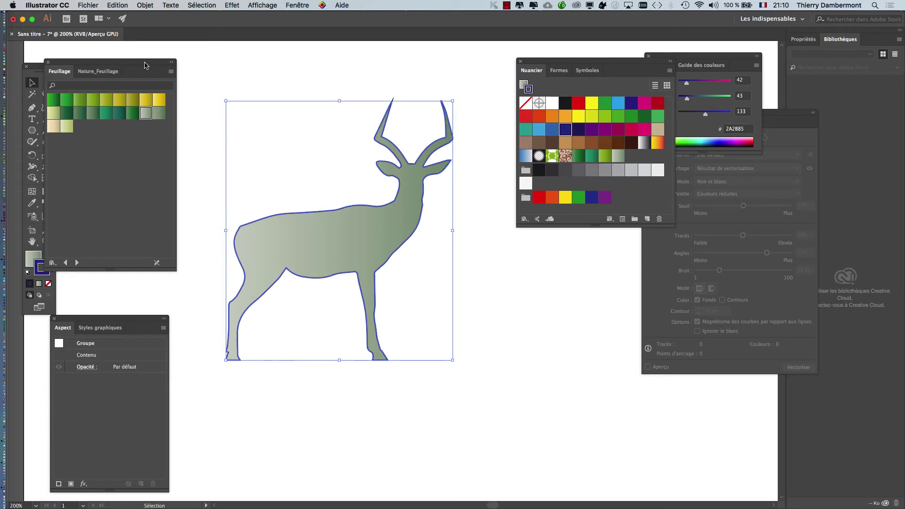
left_click_drag(145, 66, 167, 58)
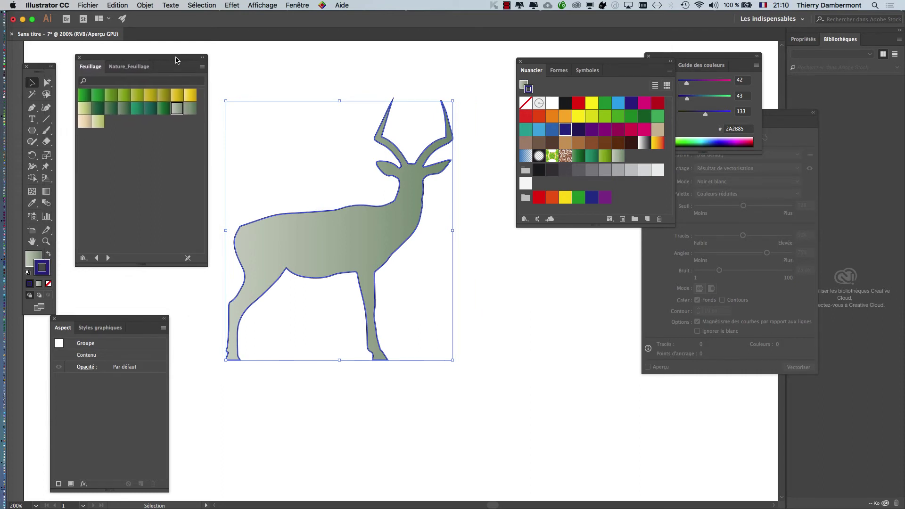
Show the Contour panel beside the artwork and thicken the antelope's stroke to 3 pt.
left_click(299, 4)
left_click(303, 177)
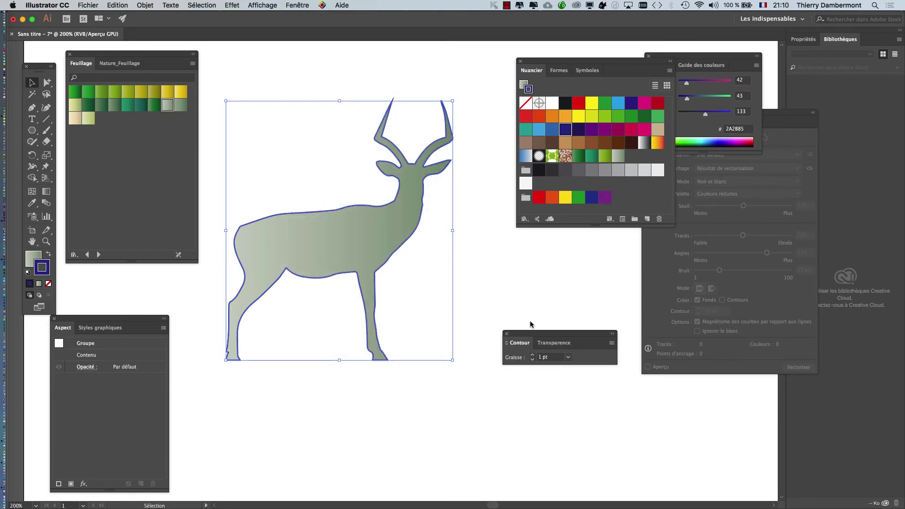
left_click_drag(274, 388, 512, 286)
key("a")
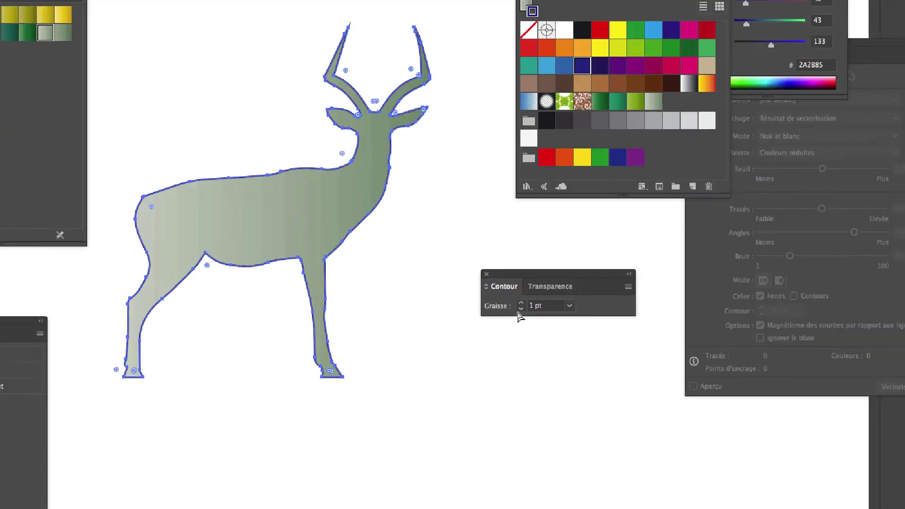
key("v")
left_click(519, 307)
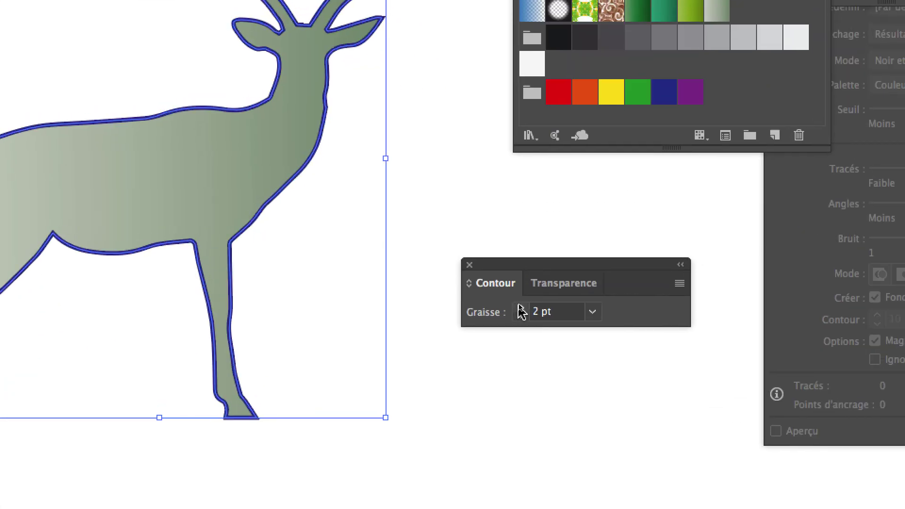
left_click(520, 309)
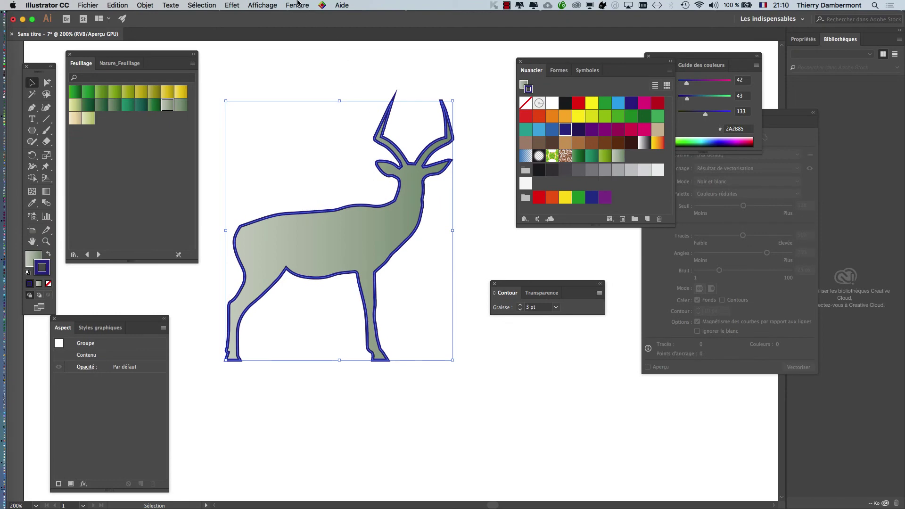
Align the stroke to the inside and set its weight to 5 pt.
left_click(298, 4)
left_click(298, 5)
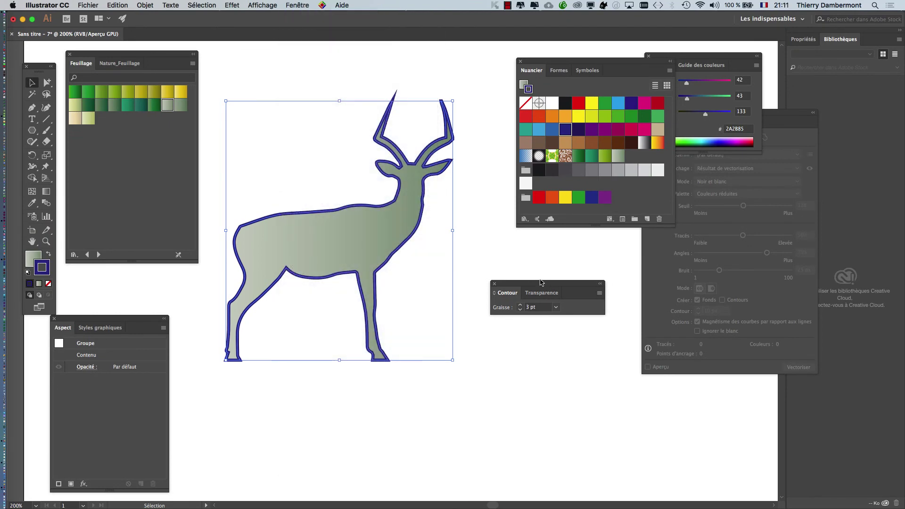
left_click_drag(547, 284, 521, 256)
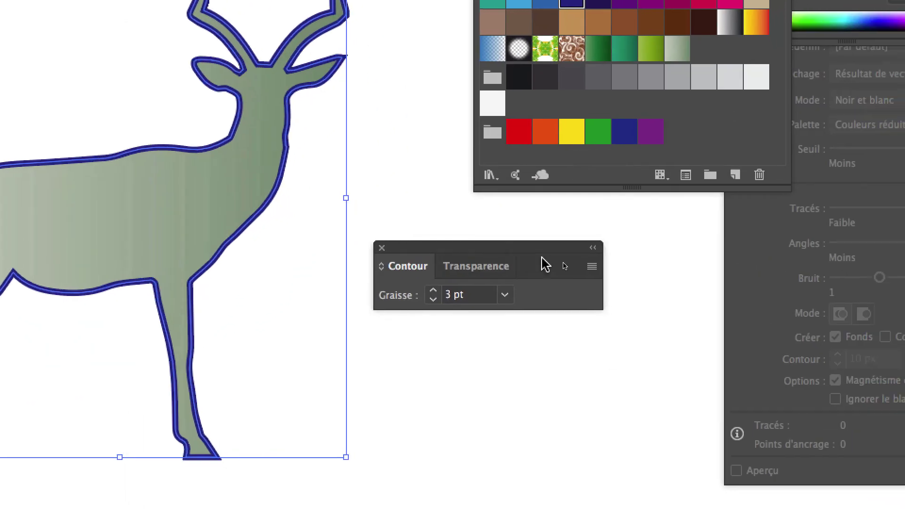
left_click(562, 263)
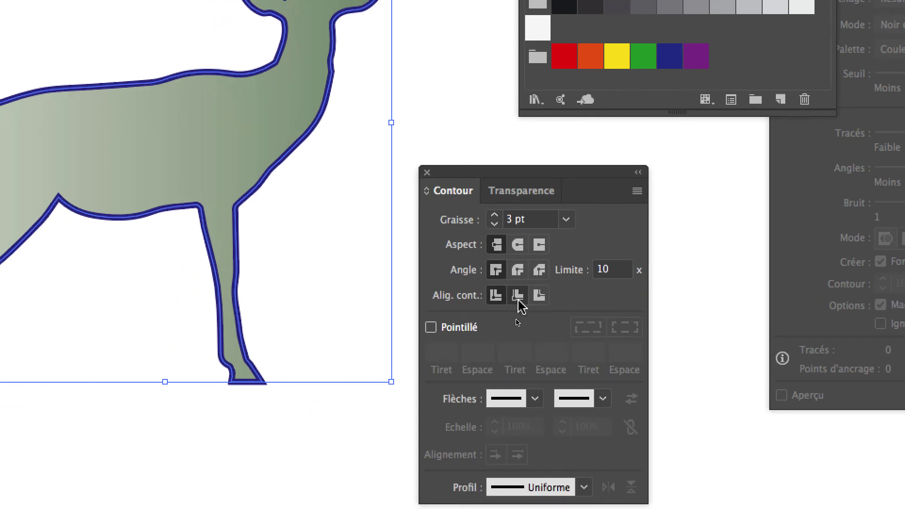
left_click(521, 307)
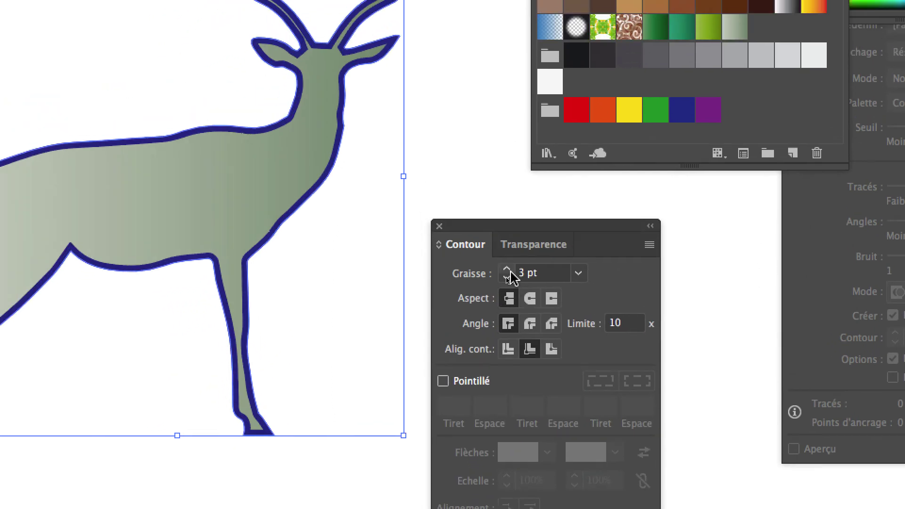
left_click(507, 270)
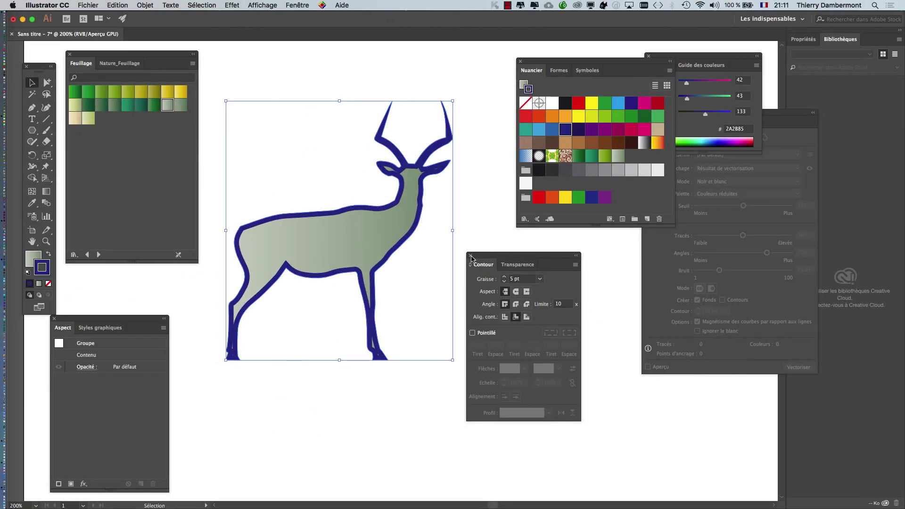
left_click(470, 257)
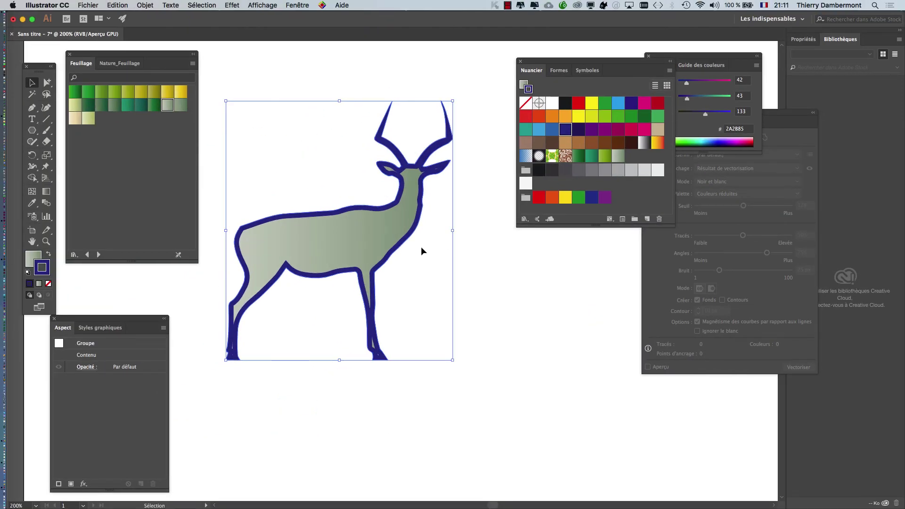
Save the drawing as 'création motif - 01.ai' in Adobe Illustrator format in the 2e cours folder.
left_click(78, 5)
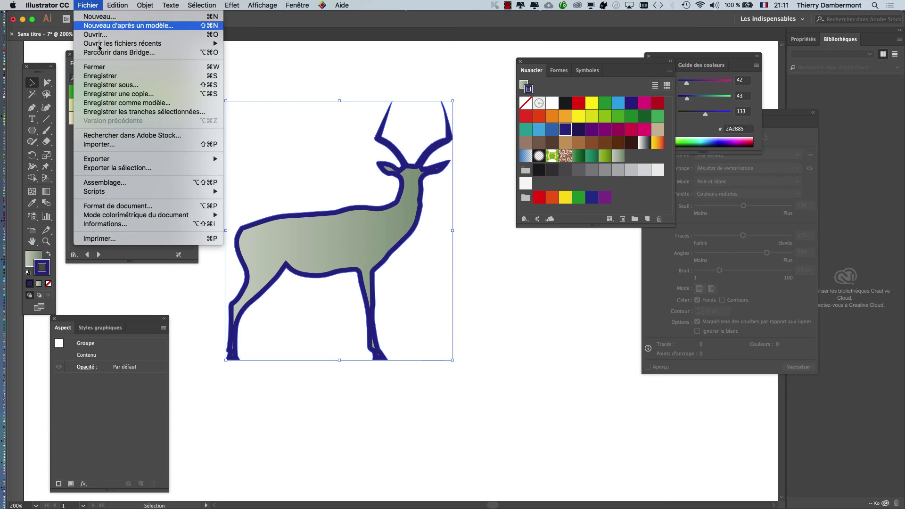
left_click(118, 83)
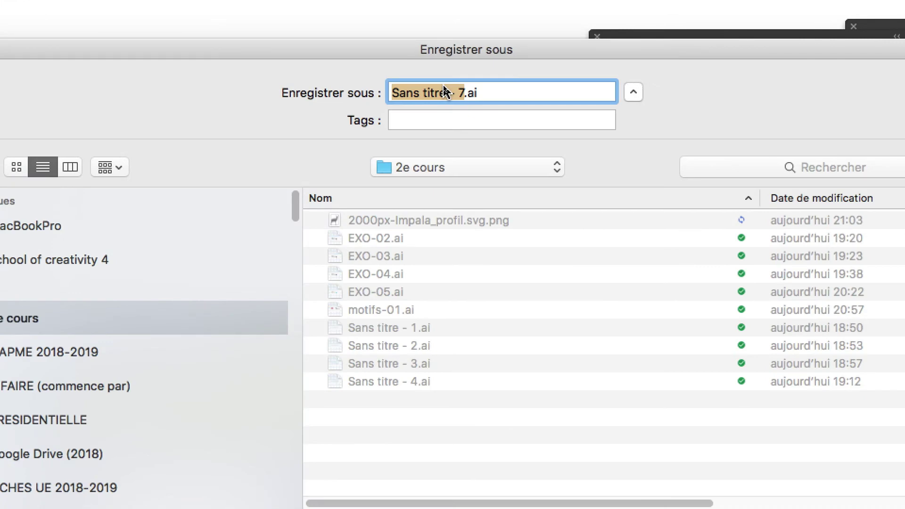
type("créati")
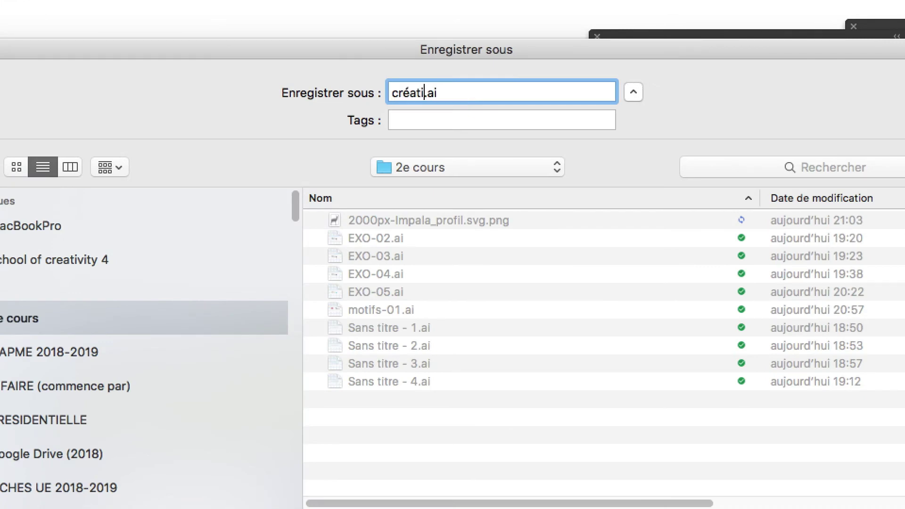
type("on motif ")
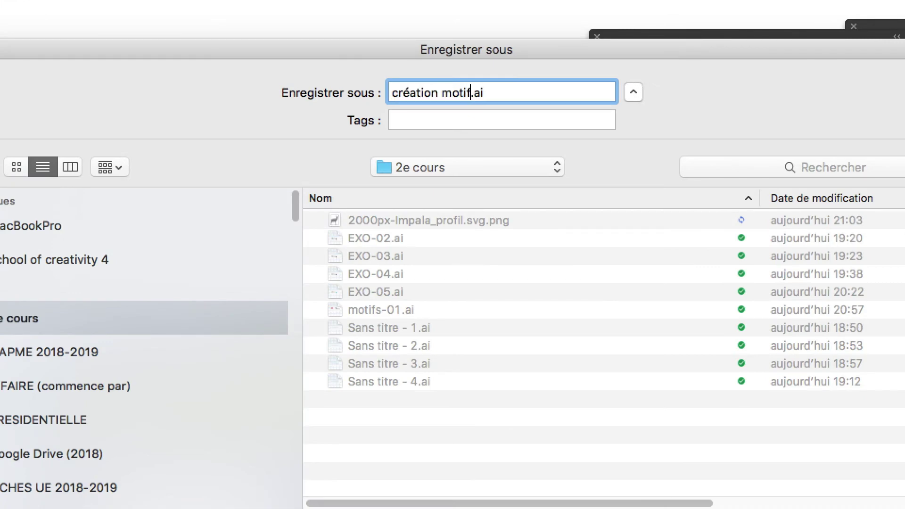
type("- 01")
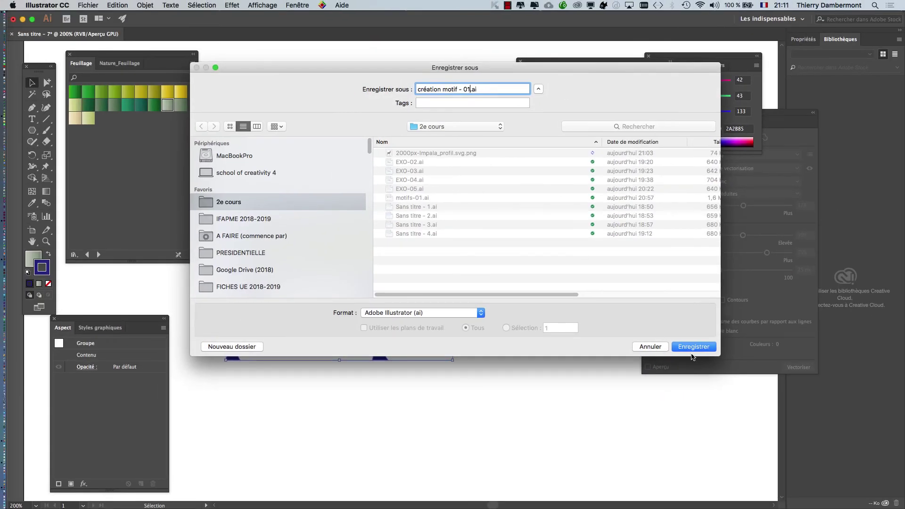
left_click(693, 347)
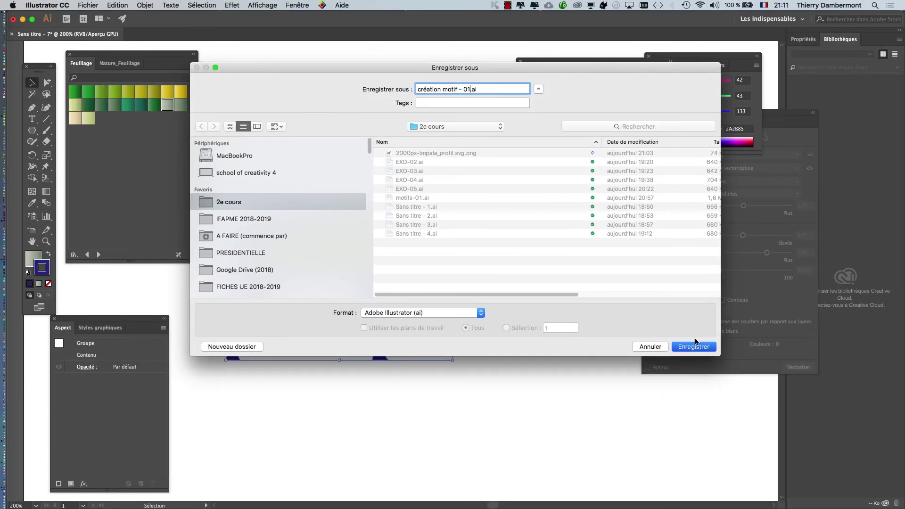